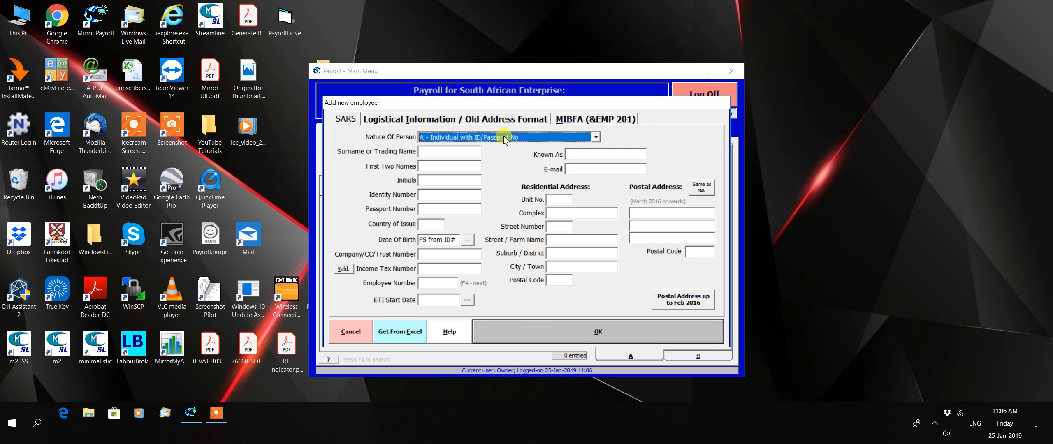
Step: Enter the new employee's surname, first names, initials and identity number
{"action": "left_click", "coordinate": [454, 153]}
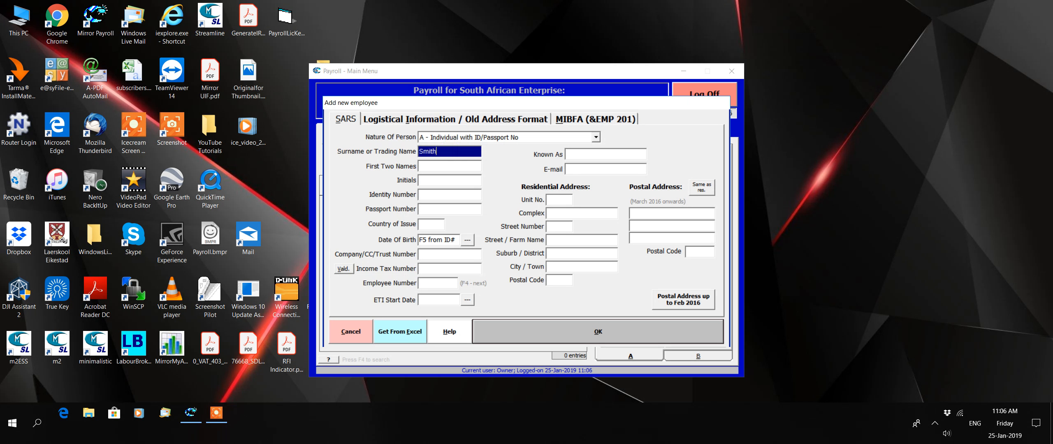
{"action": "left_click", "coordinate": [438, 164]}
{"action": "type", "text": "Andre"}
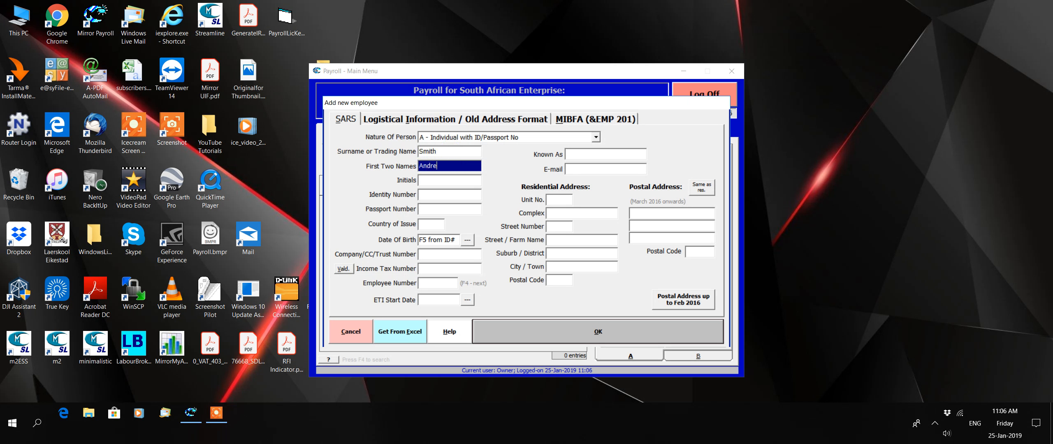
{"action": "left_click", "coordinate": [431, 180]}
{"action": "type", "text": "A"}
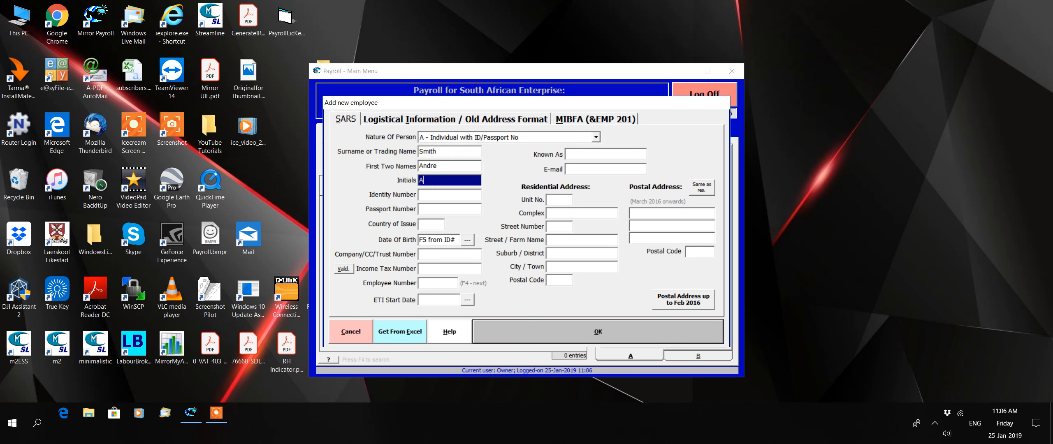
{"action": "left_click", "coordinate": [435, 196]}
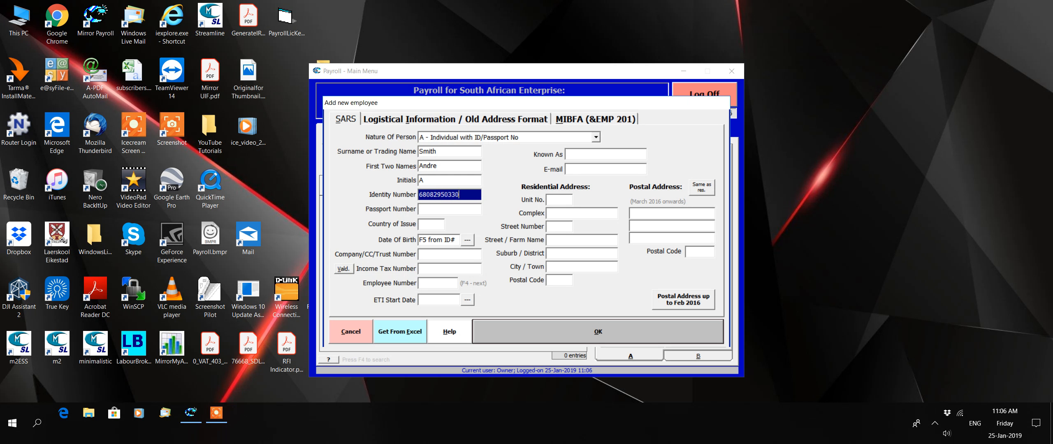
Step: Fill the date of birth from the identity number with F5
{"action": "left_click", "coordinate": [430, 210]}
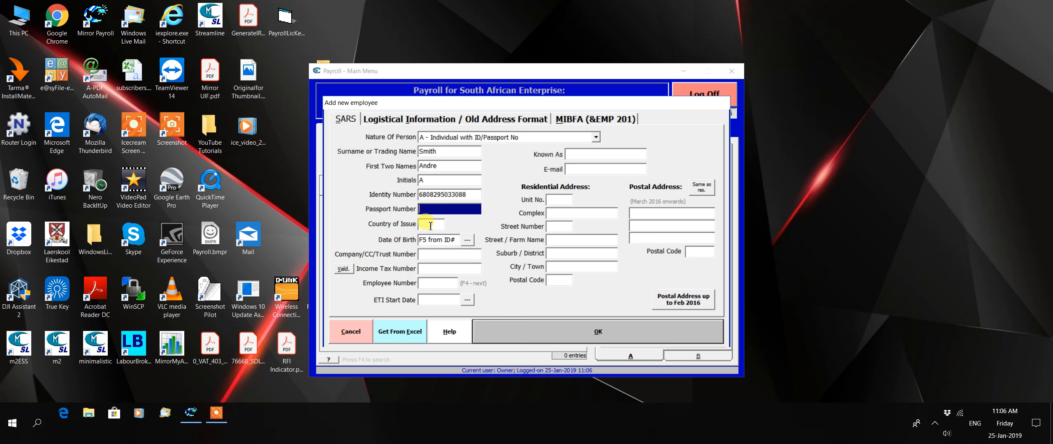
{"action": "left_click", "coordinate": [426, 224]}
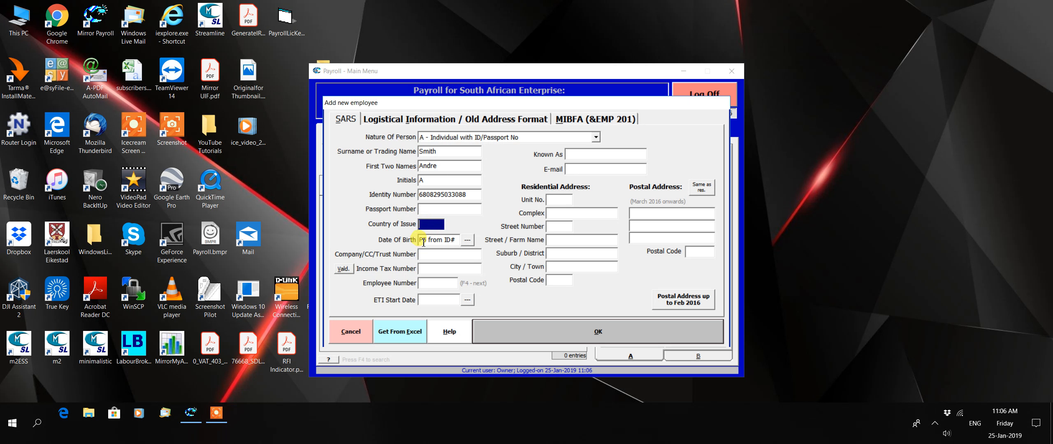
{"action": "left_click", "coordinate": [424, 240]}
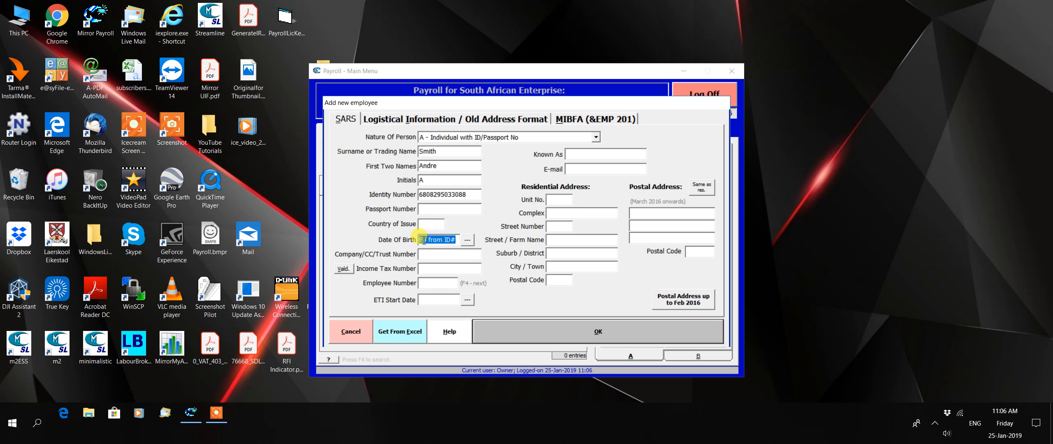
{"action": "key", "text": "F5"}
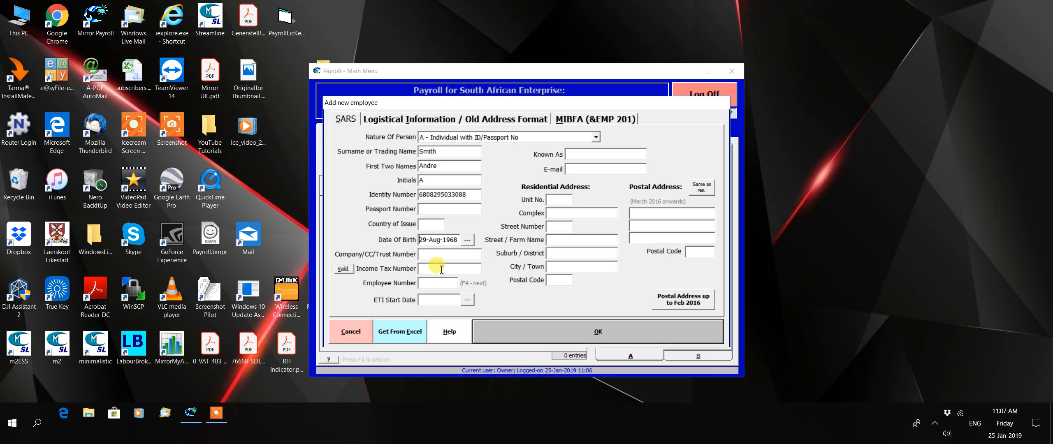
Step: Assign the next available employee number, DE001, then move through the known-as and e-mail fields
{"action": "left_click", "coordinate": [427, 268]}
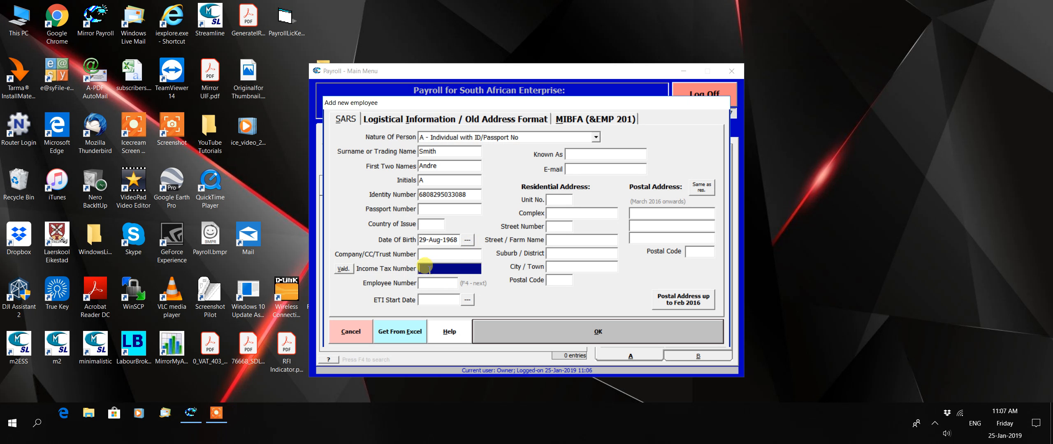
{"action": "left_click", "coordinate": [433, 283]}
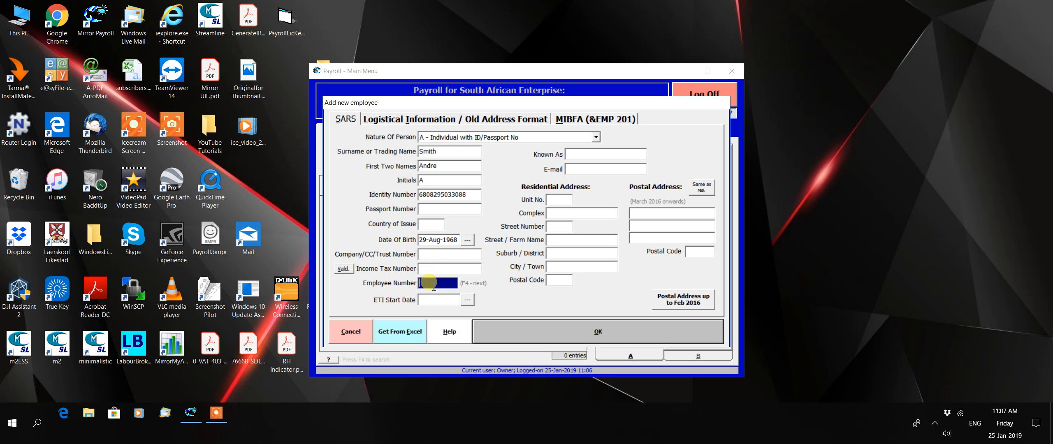
{"action": "key", "text": "F4"}
{"action": "left_click", "coordinate": [619, 153]}
{"action": "left_click", "coordinate": [610, 168]}
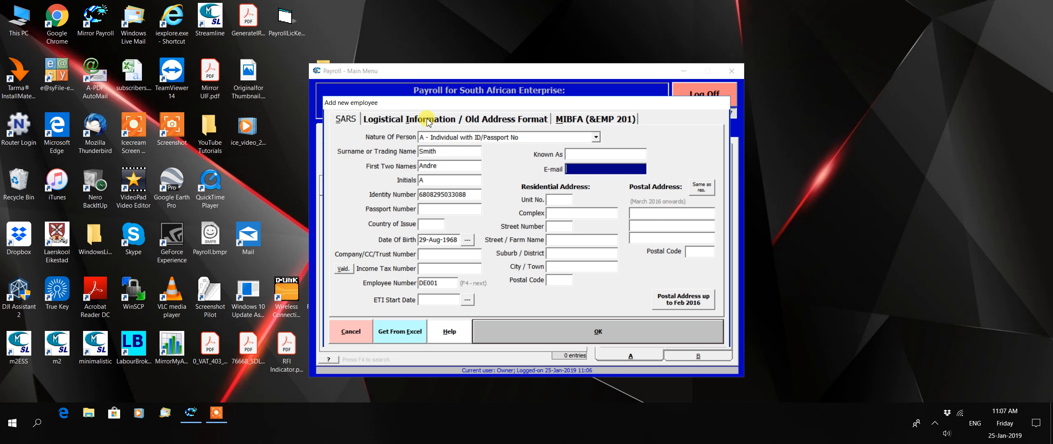
Step: On the logistical information page, pick 1 January 2019 as the date of employment
{"action": "left_click", "coordinate": [444, 120]}
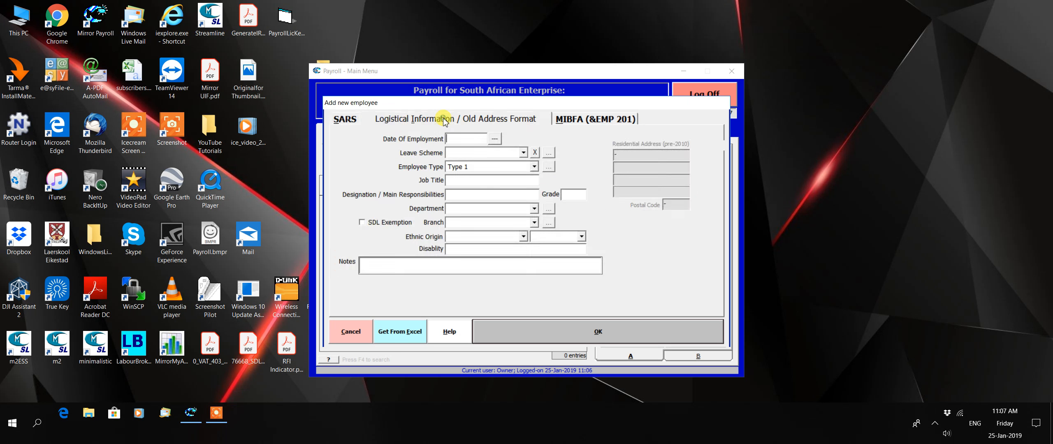
{"action": "left_click", "coordinate": [481, 139]}
{"action": "left_click", "coordinate": [495, 138]}
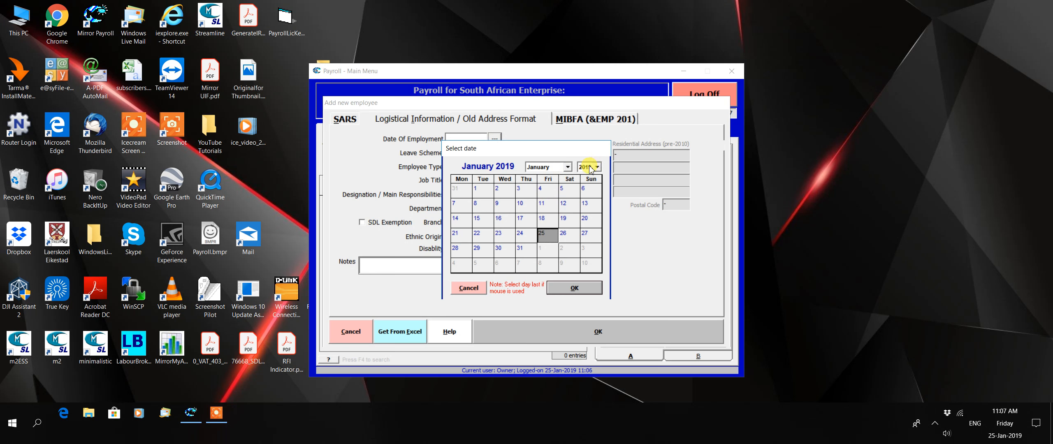
{"action": "left_click", "coordinate": [479, 192]}
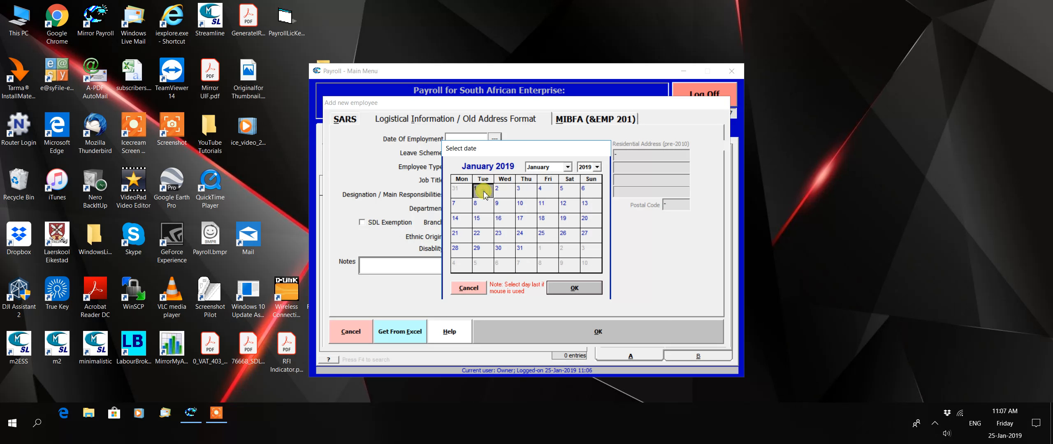
{"action": "left_click", "coordinate": [583, 288]}
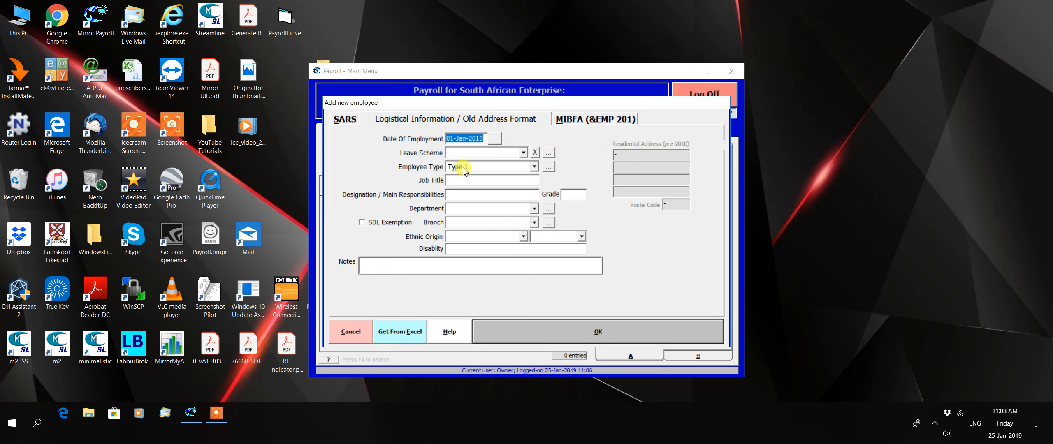
Step: Change employee type Type 1's description to Monthly and close the employee types list
{"action": "left_click", "coordinate": [549, 168]}
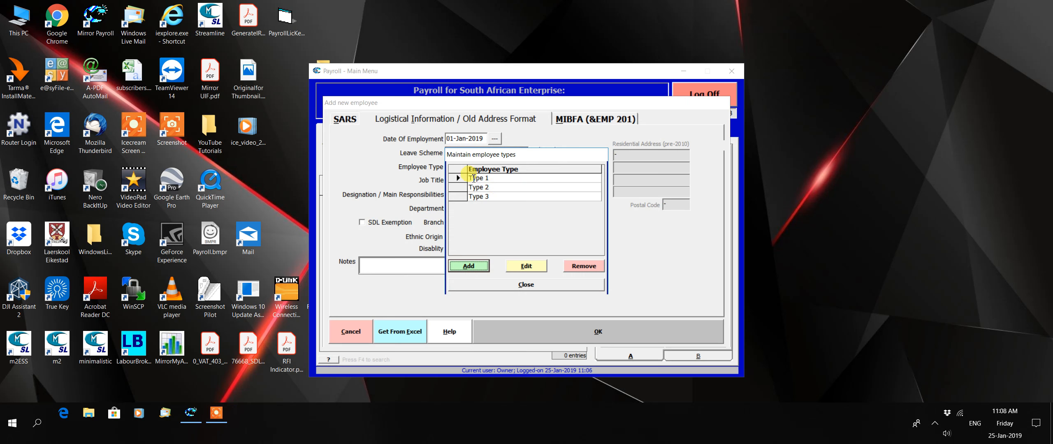
{"action": "left_click", "coordinate": [527, 267]}
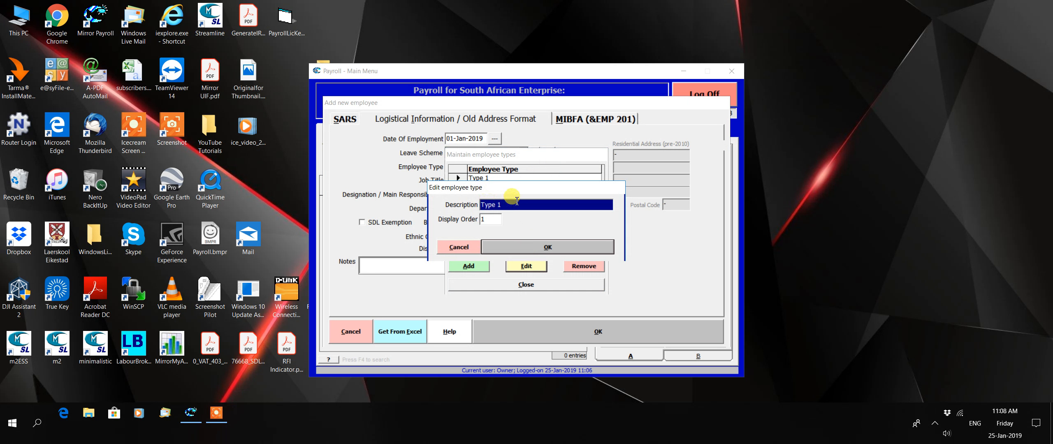
{"action": "key", "text": "BackSpace"}
{"action": "key", "text": "BackSpace"}
{"action": "key", "text": "BackSpace"}
{"action": "key", "text": "BackSpace"}
{"action": "key", "text": "BackSpace"}
{"action": "type", "text": "Monthly"}
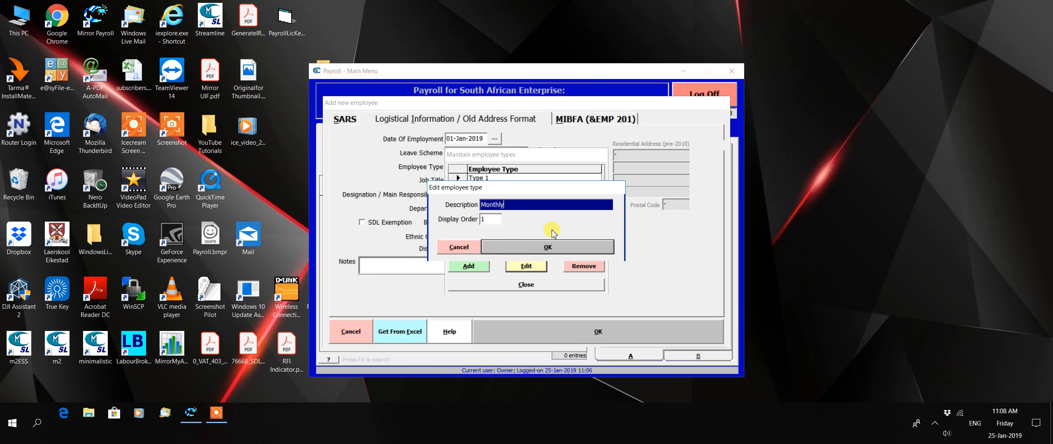
{"action": "left_click", "coordinate": [550, 246]}
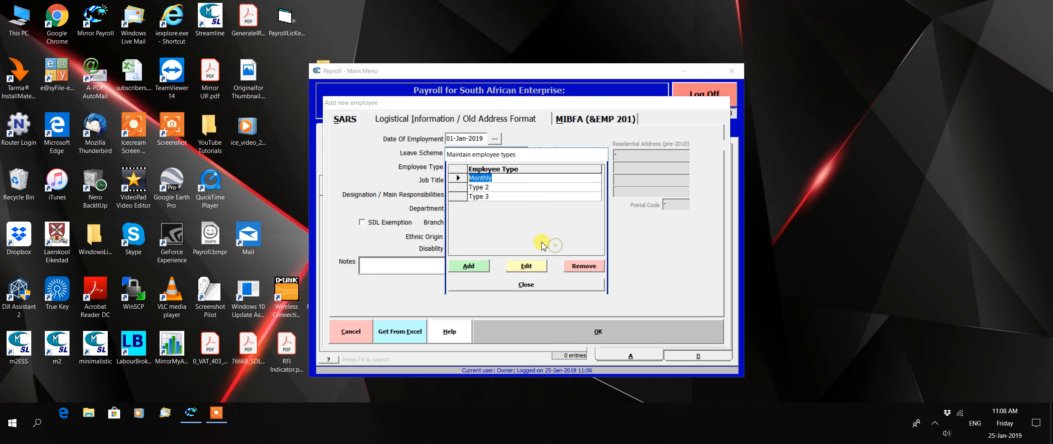
{"action": "left_click", "coordinate": [531, 285]}
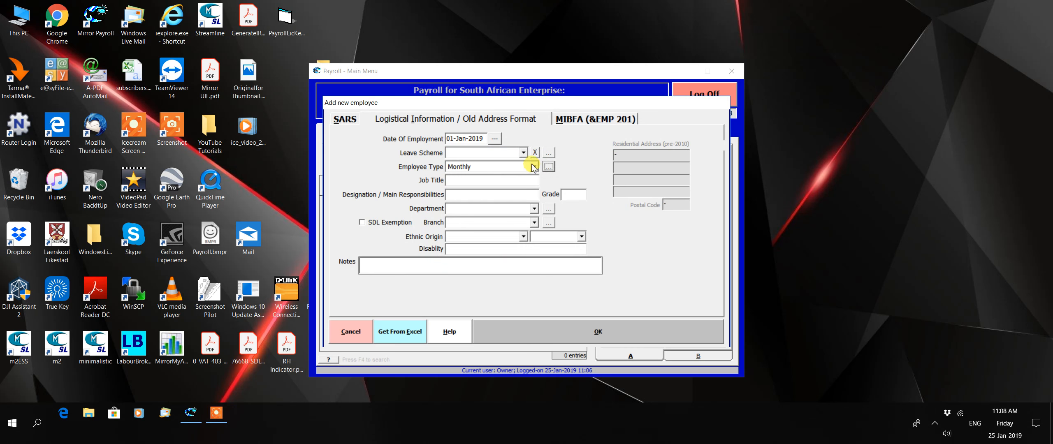
Step: Assign the employee to department Dep 1 and branch Branch 1, then save the record
{"action": "left_click", "coordinate": [463, 180]}
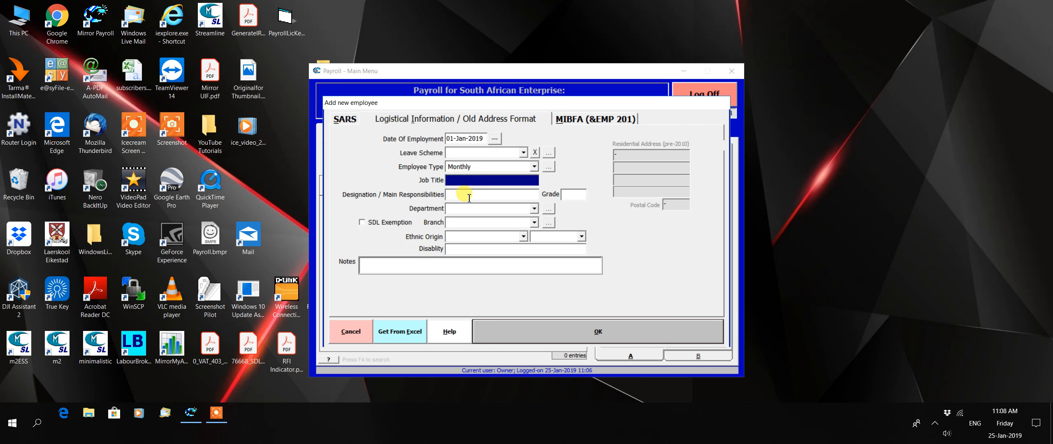
{"action": "left_click", "coordinate": [469, 195]}
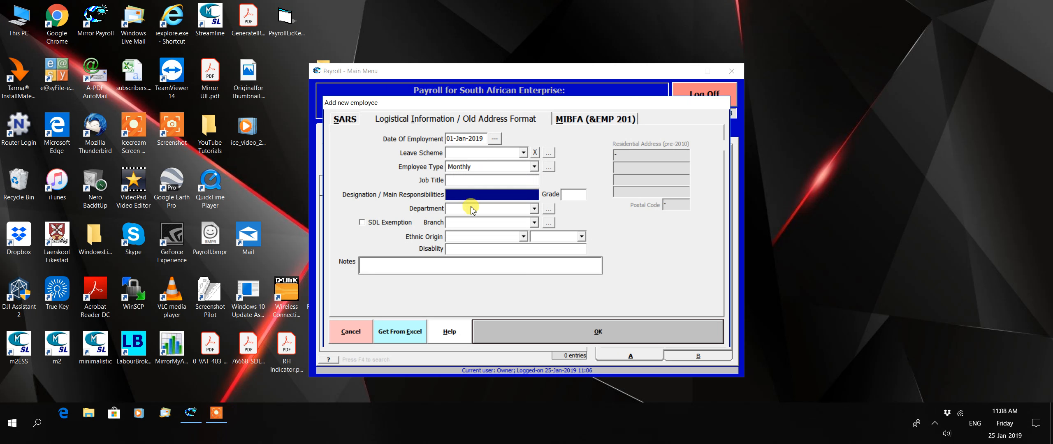
{"action": "left_click", "coordinate": [515, 210]}
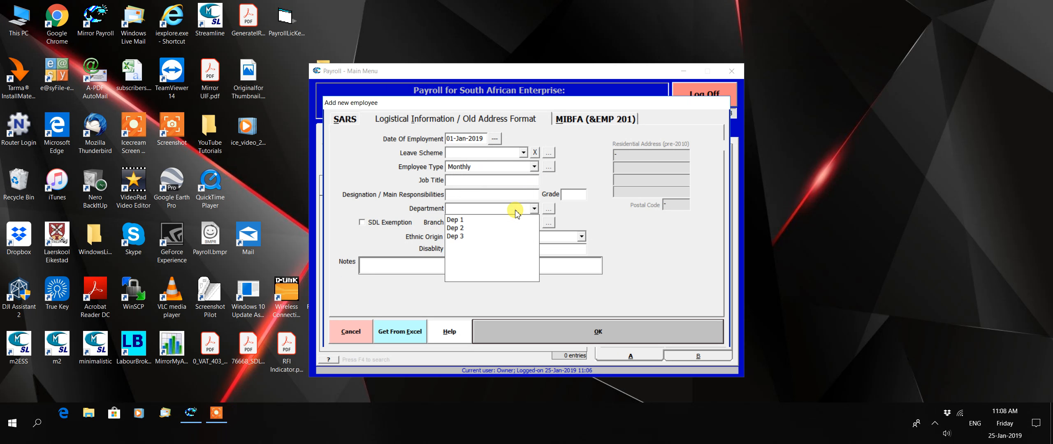
{"action": "left_click", "coordinate": [493, 219]}
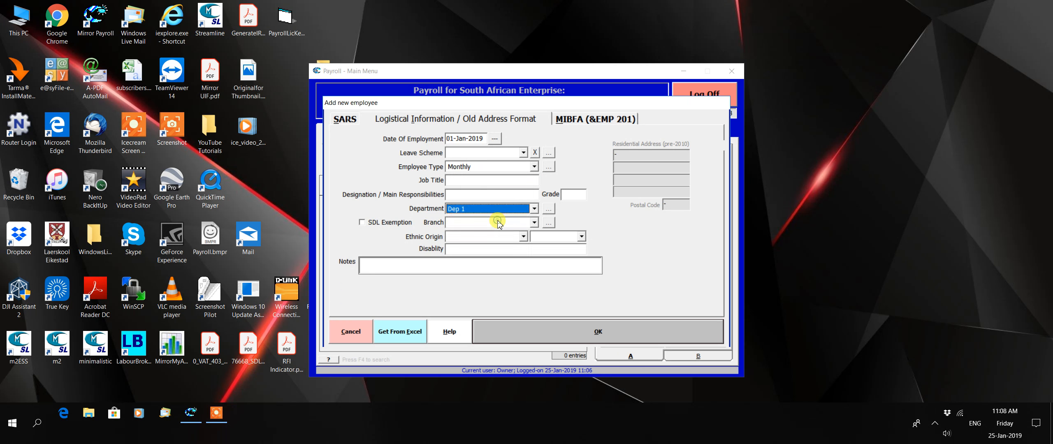
{"action": "left_click", "coordinate": [510, 222]}
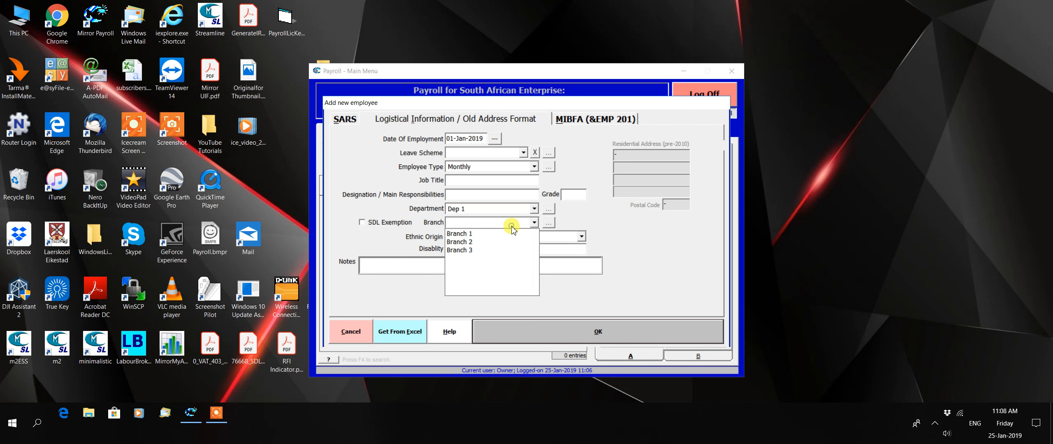
{"action": "left_click", "coordinate": [509, 233]}
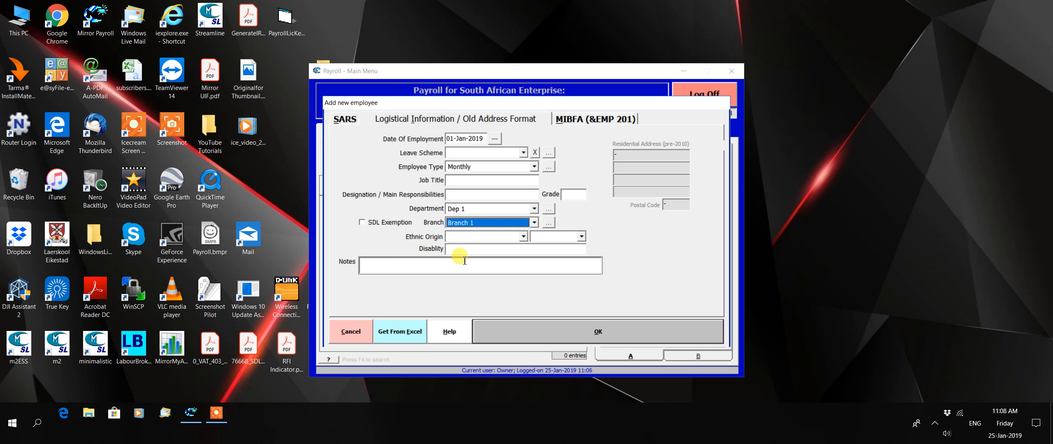
{"action": "left_click", "coordinate": [637, 329]}
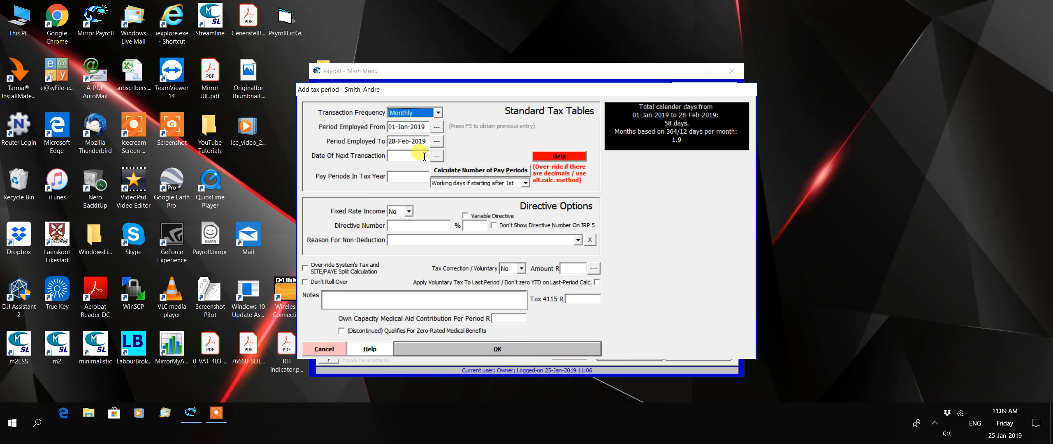
Step: Open the date picker for the Date Of Next Transaction field
{"action": "left_click", "coordinate": [437, 155]}
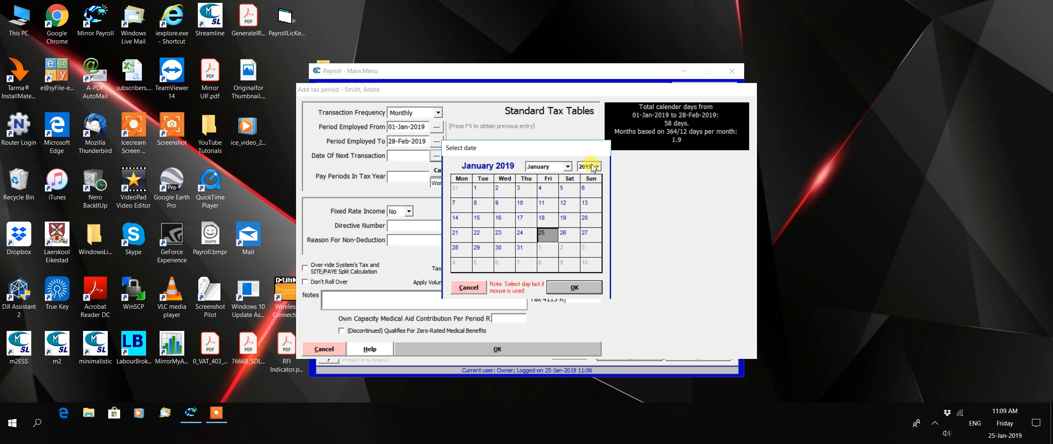
Step: Set next transaction to 31-Jan-2019, calculate 2 pay periods, and save the Monthly tax period
{"action": "left_click", "coordinate": [526, 249]}
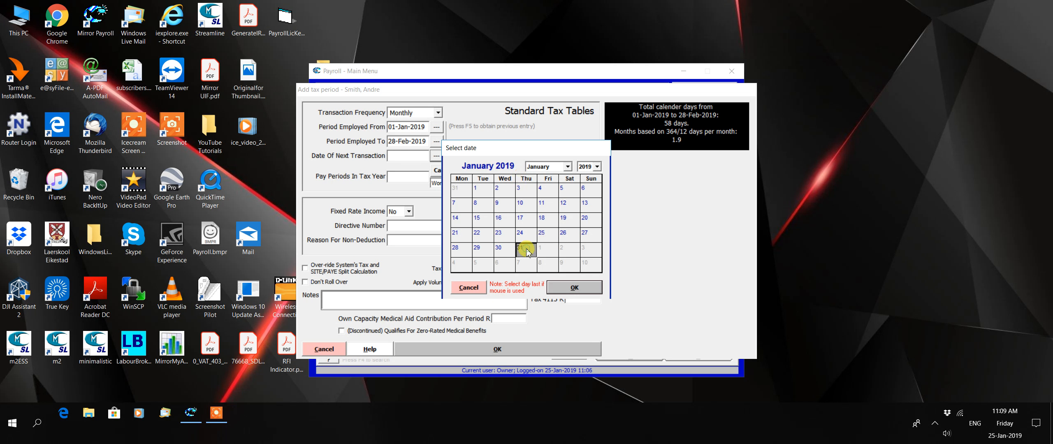
{"action": "left_click", "coordinate": [575, 287]}
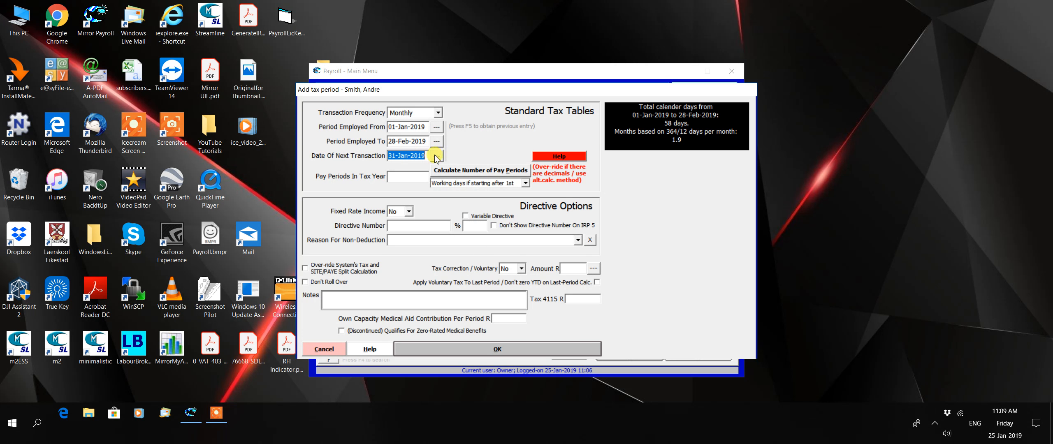
{"action": "left_click", "coordinate": [489, 171]}
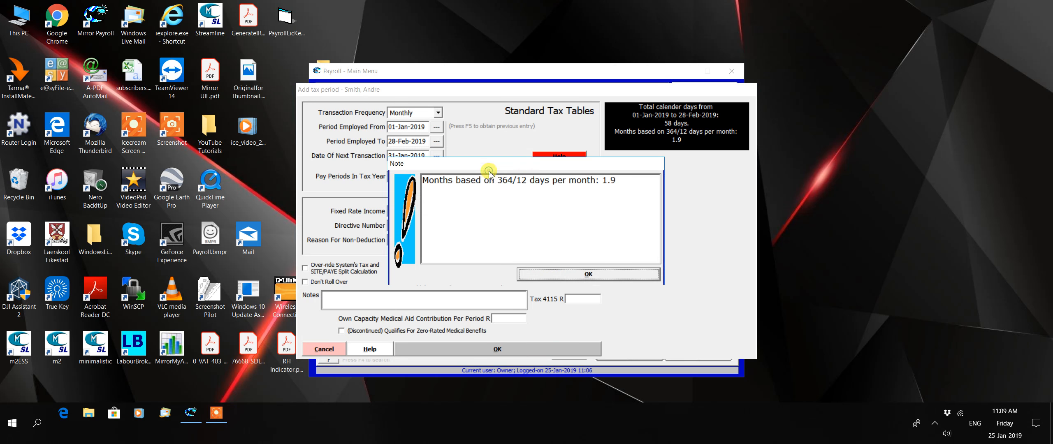
{"action": "left_click", "coordinate": [572, 275]}
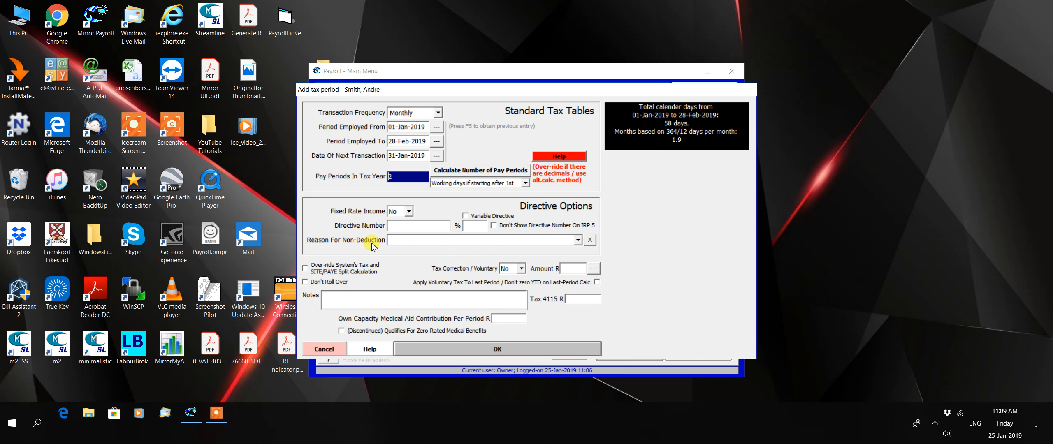
{"action": "left_click", "coordinate": [516, 349]}
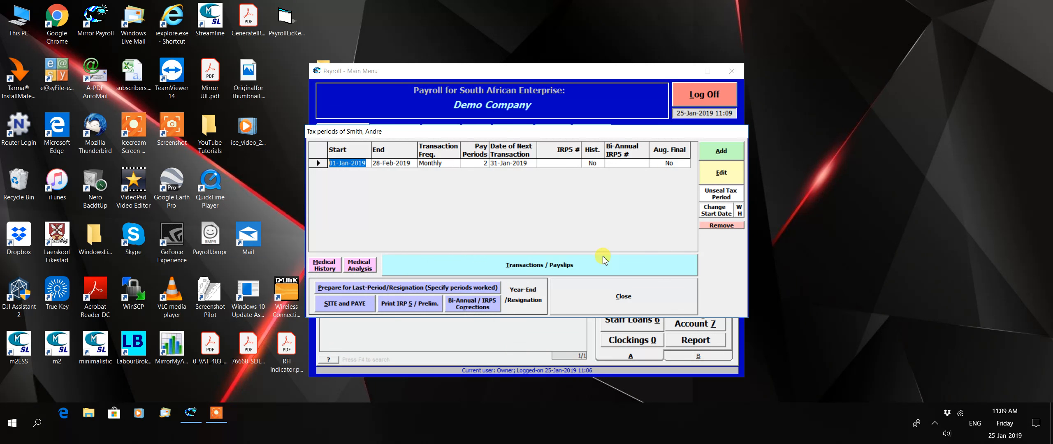
Step: Close the tax periods list and open the employee's Base Package options
{"action": "left_click", "coordinate": [623, 296]}
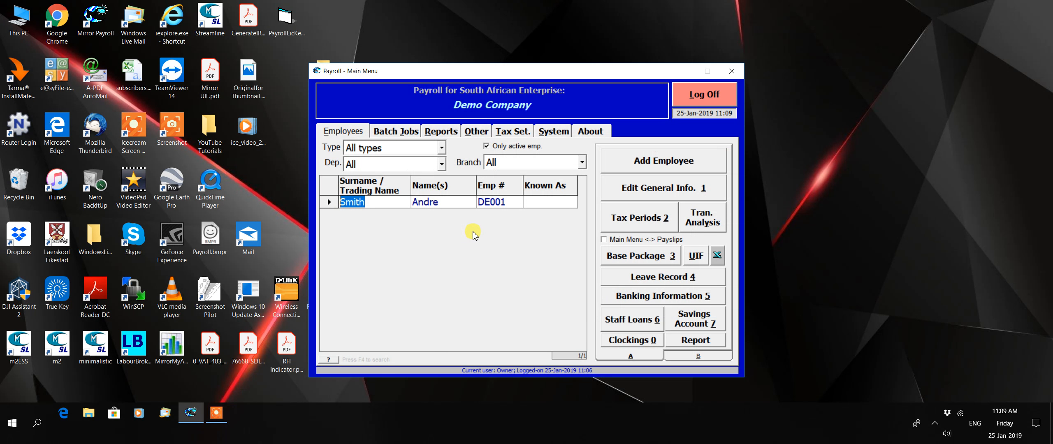
{"action": "left_click", "coordinate": [642, 257]}
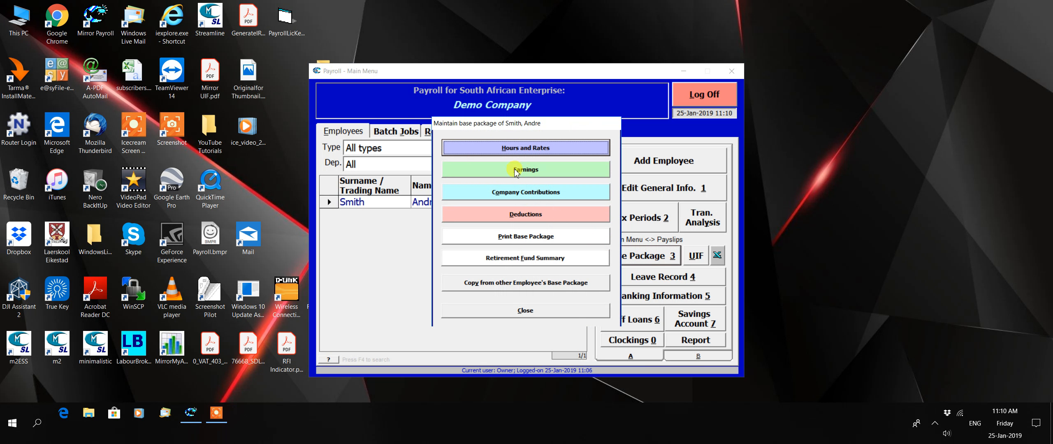
Step: Add a Base Salary earning with a given amount of 20000 and auto-filled IRP5 code 3601
{"action": "left_click", "coordinate": [549, 170]}
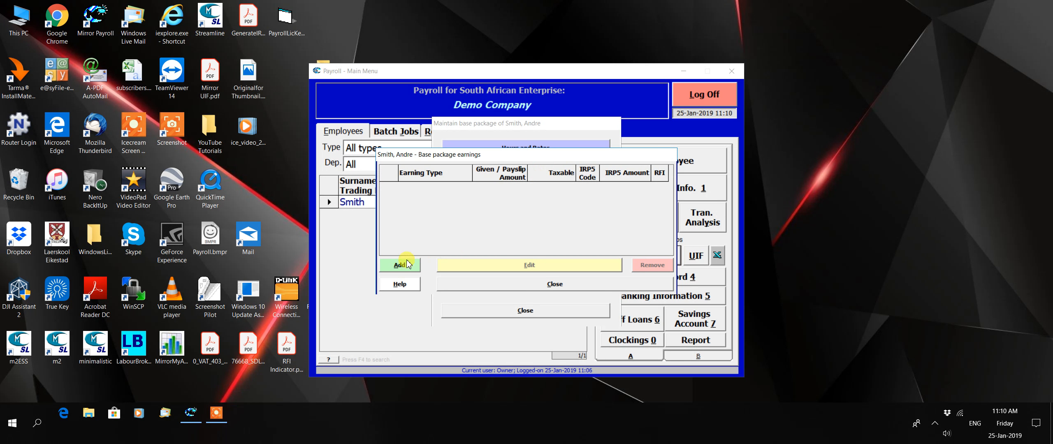
{"action": "left_click", "coordinate": [406, 264]}
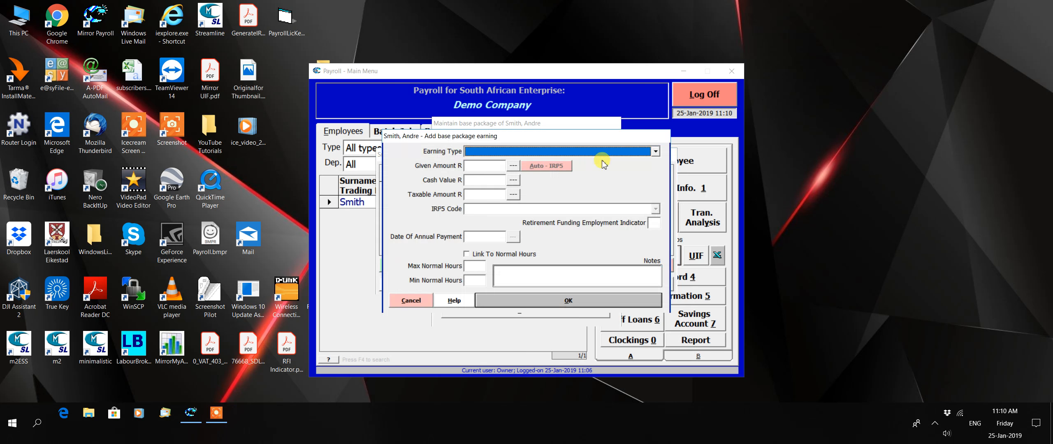
{"action": "left_click", "coordinate": [654, 153]}
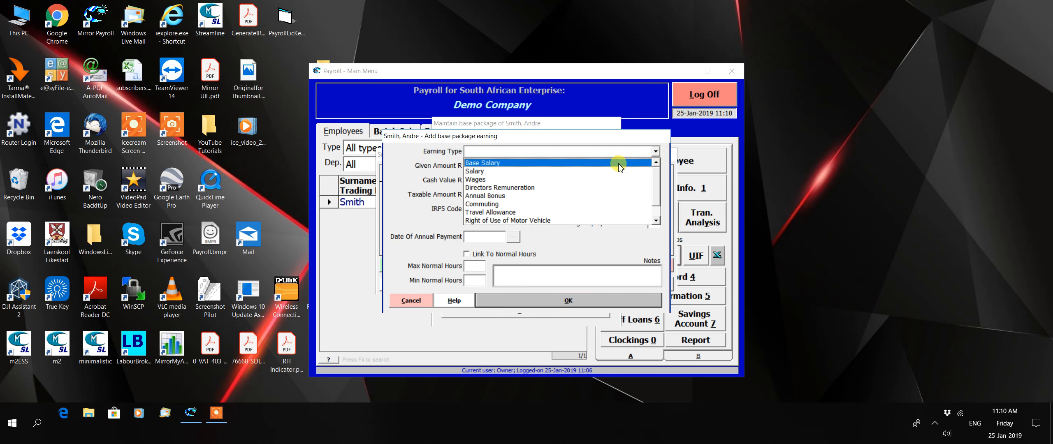
{"action": "left_click", "coordinate": [619, 164]}
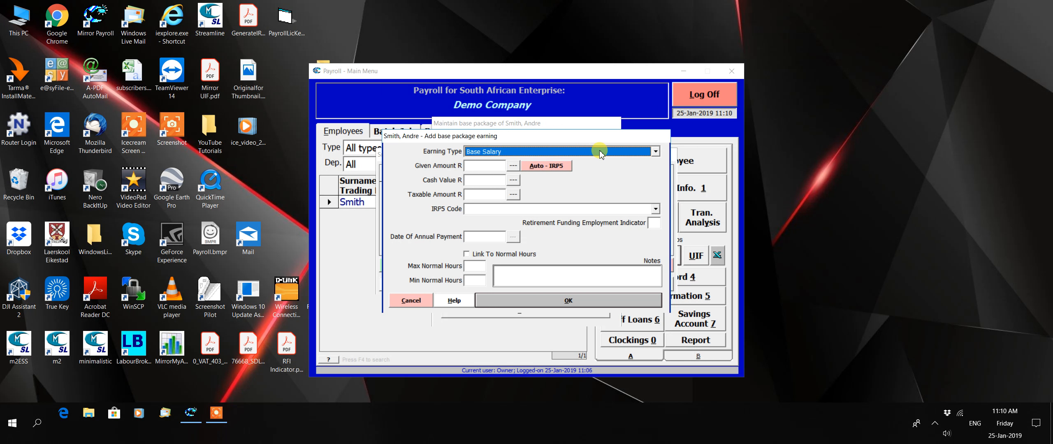
{"action": "left_click", "coordinate": [487, 166]}
{"action": "type", "text": "20000"}
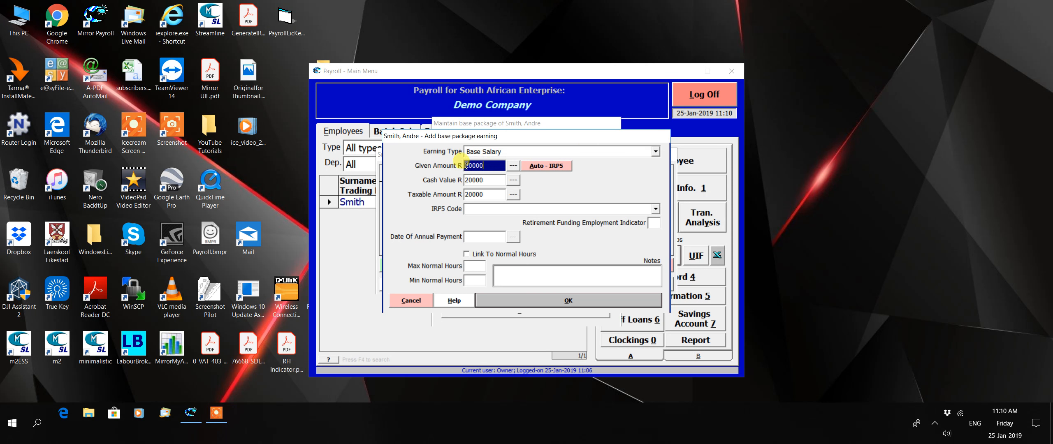
{"action": "left_click", "coordinate": [549, 167]}
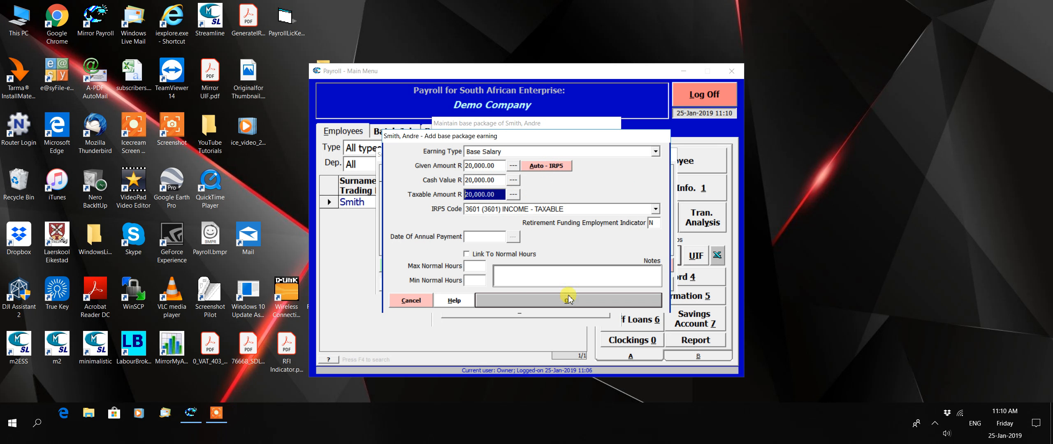
Step: Save the R20,000 Base Salary earning, then close the earnings list and base package menu
{"action": "left_click", "coordinate": [572, 302]}
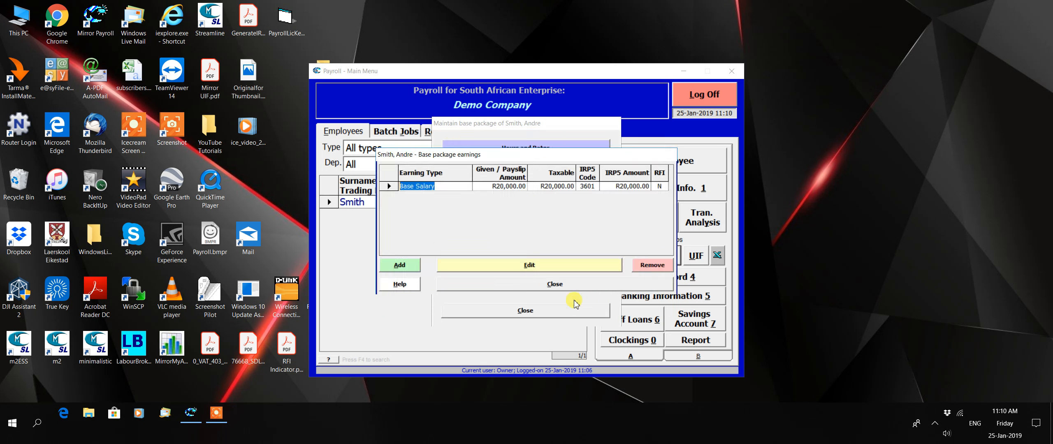
{"action": "left_click", "coordinate": [543, 284]}
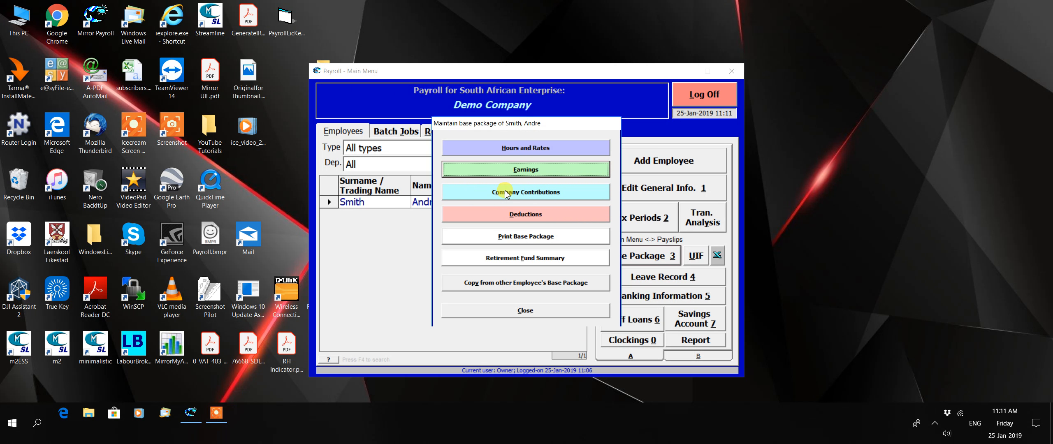
{"action": "left_click", "coordinate": [552, 312]}
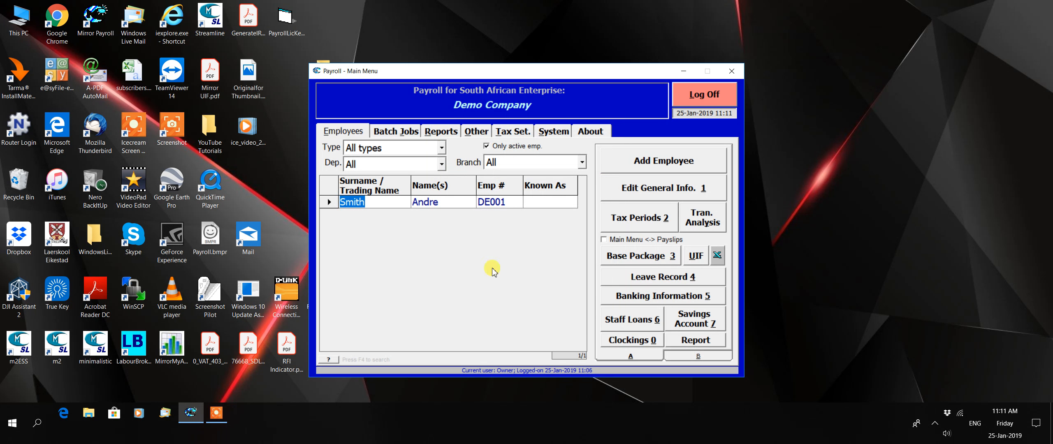